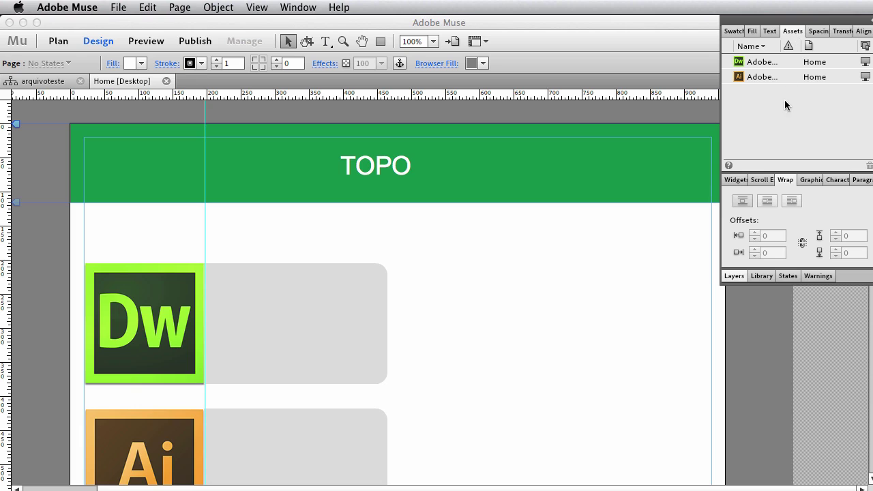
Place the image 20-imac02.jpg on the Home page below the header, drawn about 249 × 163 px
{"action": "left_click", "coordinate": [780, 73]}
{"action": "left_click", "coordinate": [780, 65]}
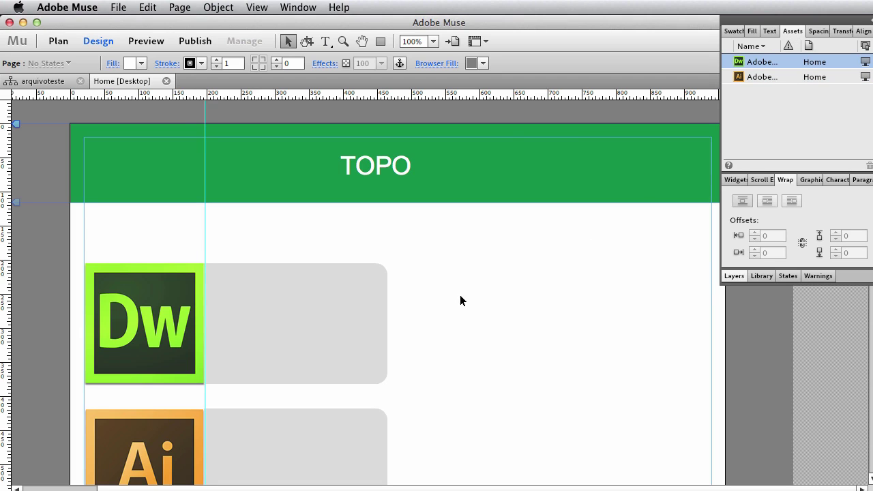
{"action": "left_click", "coordinate": [118, 7]}
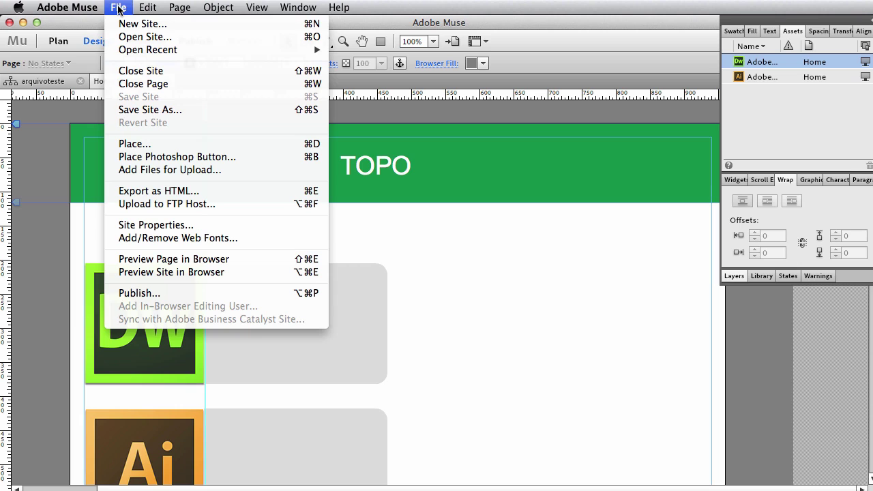
{"action": "left_click", "coordinate": [139, 143]}
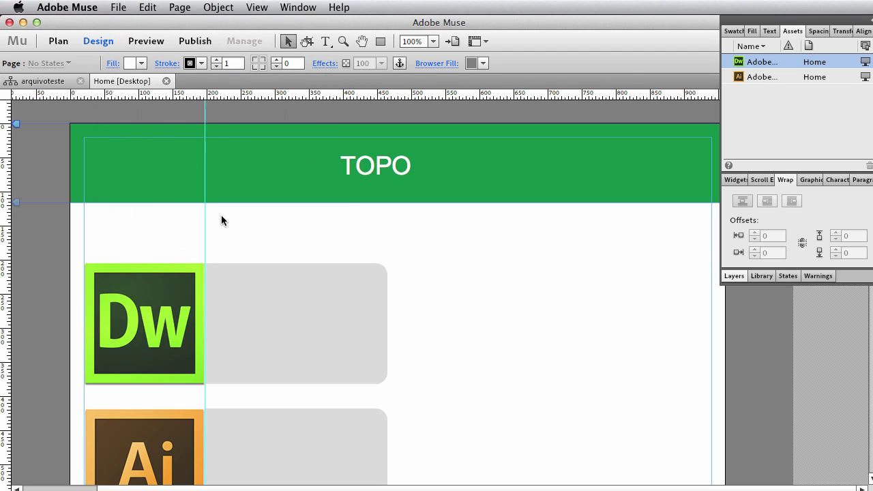
{"action": "left_click_drag", "start_coordinate": [702, 172], "coordinate": [453, 142]}
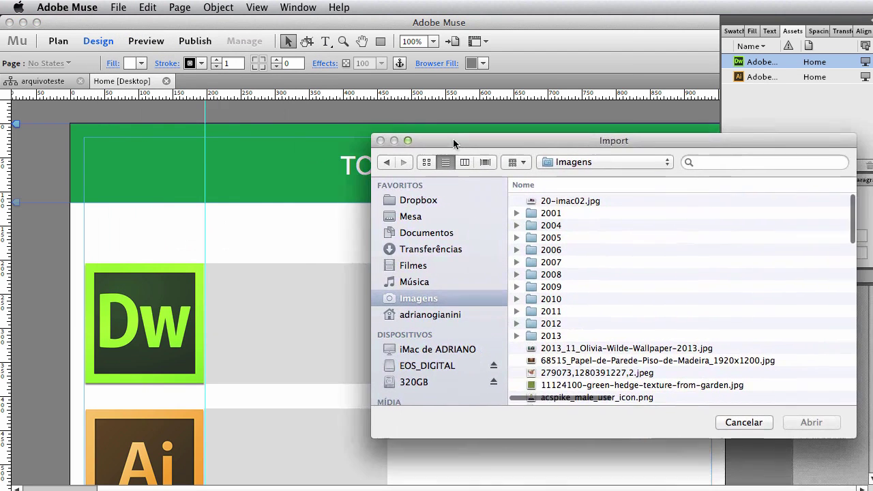
{"action": "double_click", "coordinate": [546, 200]}
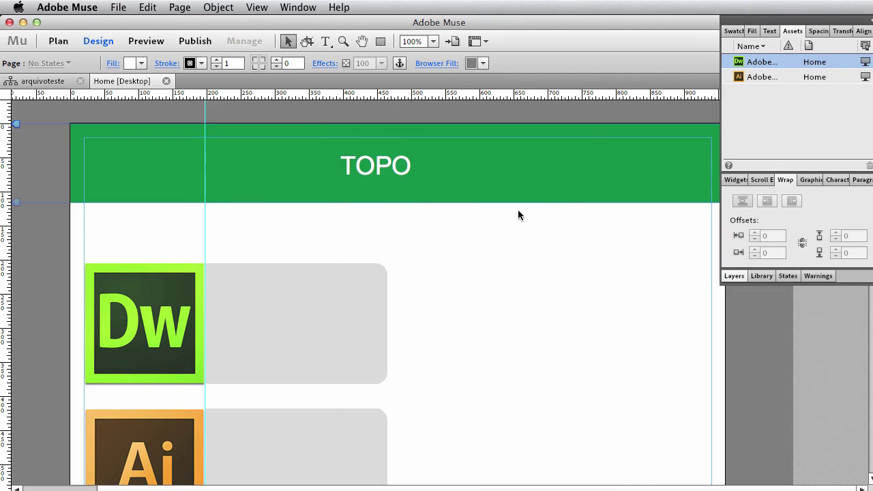
{"action": "left_click_drag", "start_coordinate": [303, 230], "coordinate": [472, 341]}
{"action": "scroll", "coordinate": [602, 247], "scroll_direction": "up", "scroll_amount": 1}
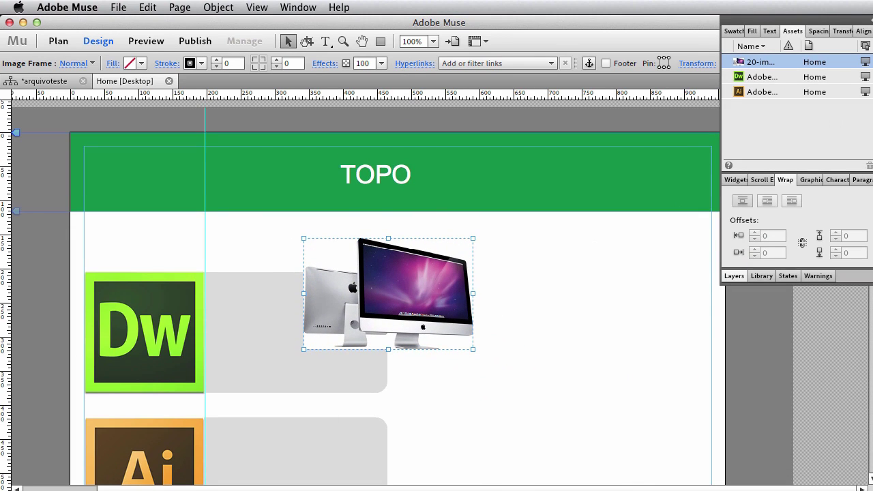
Examine the path and size details of the 20-imac02.jpg asset and sort the asset list by status
{"action": "left_click", "coordinate": [771, 93]}
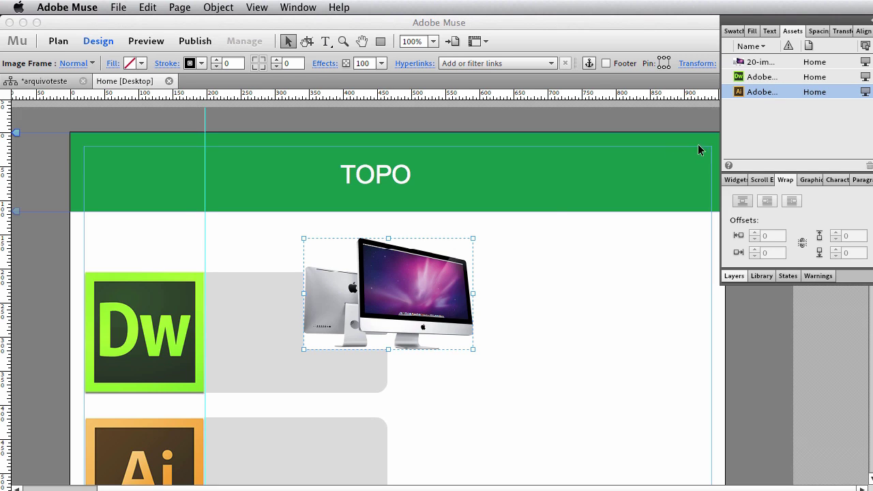
{"action": "left_click", "coordinate": [866, 63]}
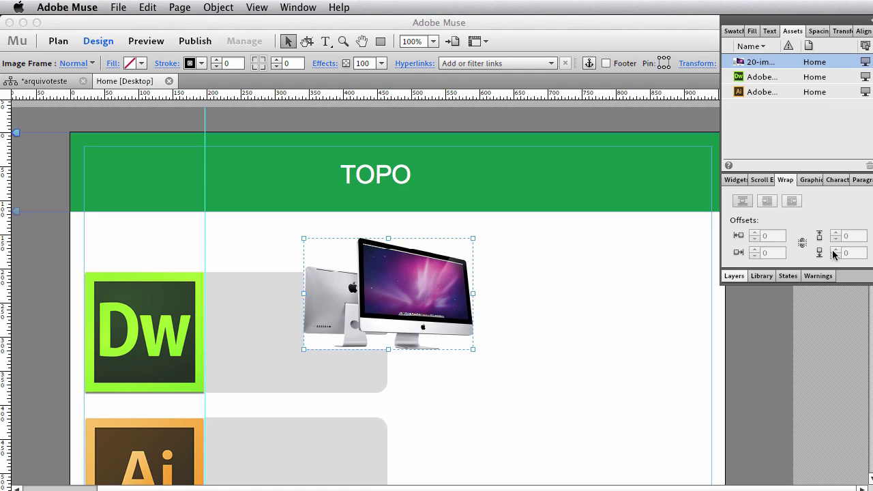
{"action": "left_click_drag", "start_coordinate": [767, 19], "coordinate": [318, 69]}
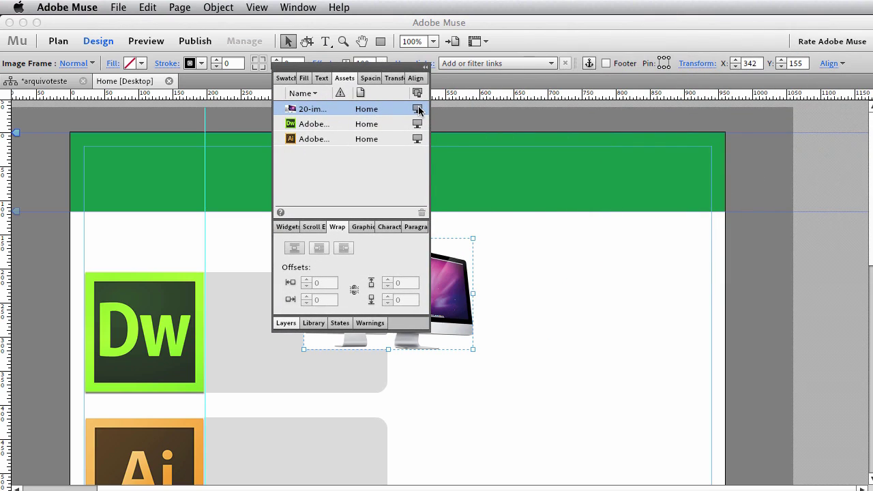
{"action": "mouse_move", "coordinate": [419, 110]}
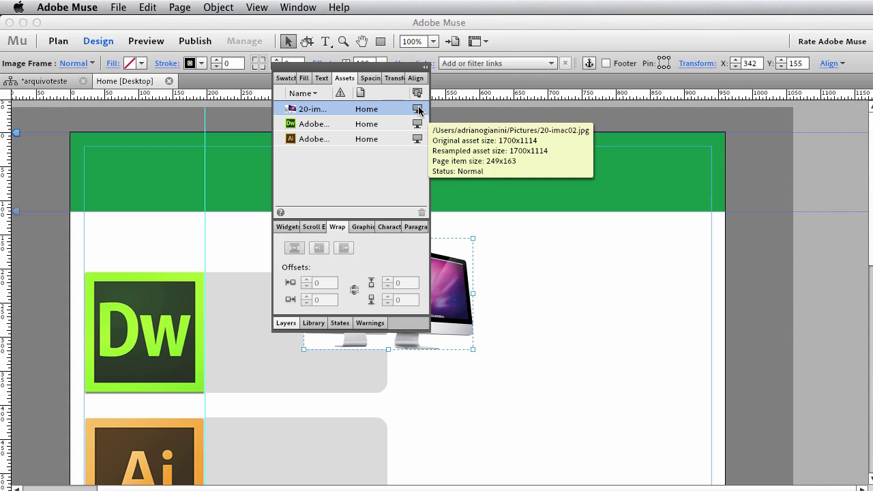
{"action": "left_click", "coordinate": [339, 92]}
{"action": "left_click_drag", "start_coordinate": [337, 73], "coordinate": [778, 23]}
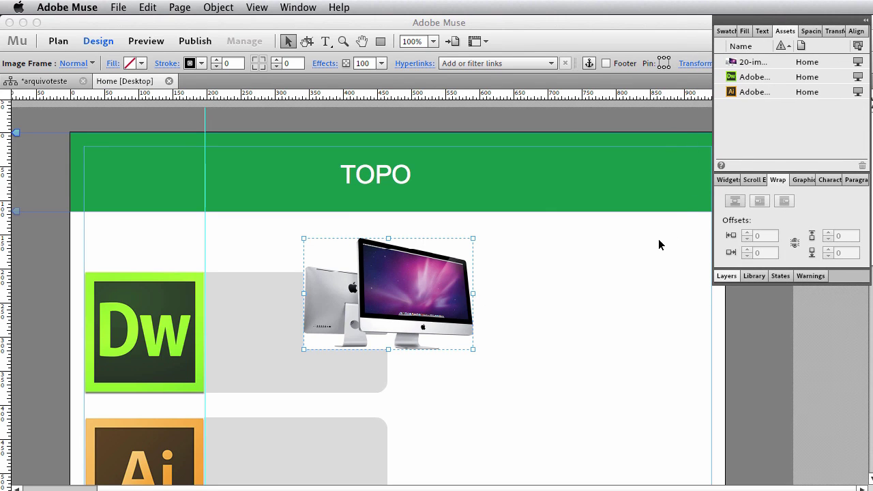
Move the iMac image to the right of the Dreamweaver box and add it to the library
{"action": "scroll", "coordinate": [659, 244], "scroll_direction": "down", "scroll_amount": 2}
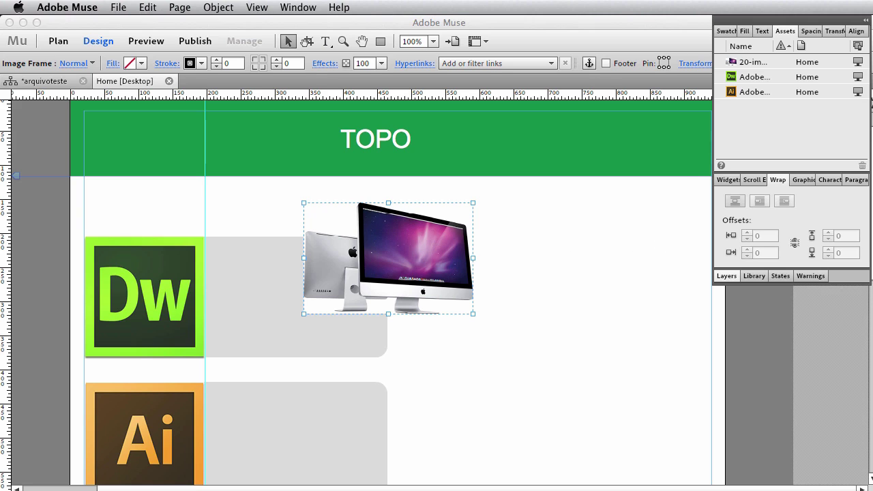
{"action": "left_click", "coordinate": [539, 209]}
{"action": "left_click", "coordinate": [430, 255]}
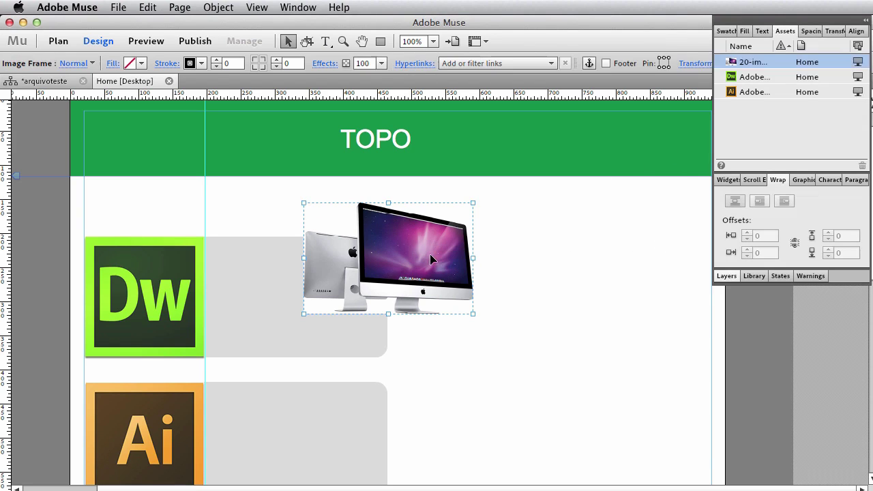
{"action": "left_click_drag", "start_coordinate": [413, 250], "coordinate": [506, 255]}
{"action": "right_click", "coordinate": [507, 258]}
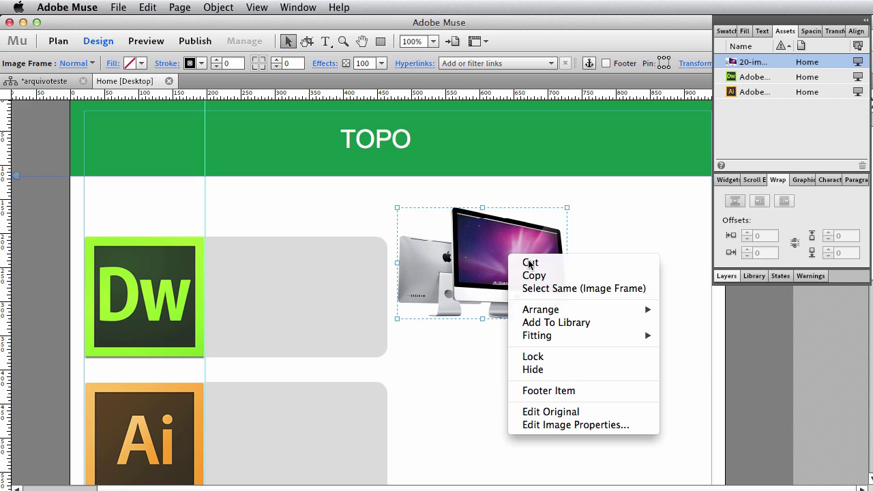
{"action": "right_click", "coordinate": [472, 250]}
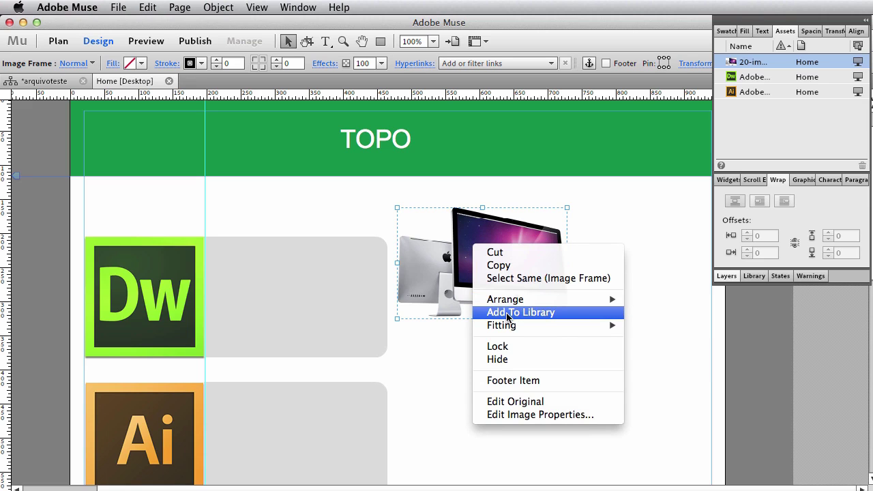
{"action": "left_click", "coordinate": [508, 312]}
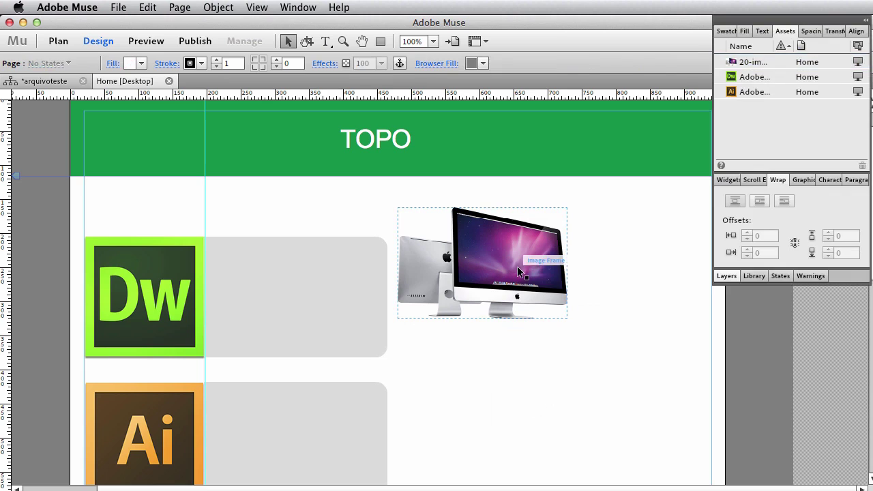
Shift the iMac image further down and right, then place a second copy from the library's Untitled folder below it
{"action": "left_click_drag", "start_coordinate": [497, 268], "coordinate": [533, 304]}
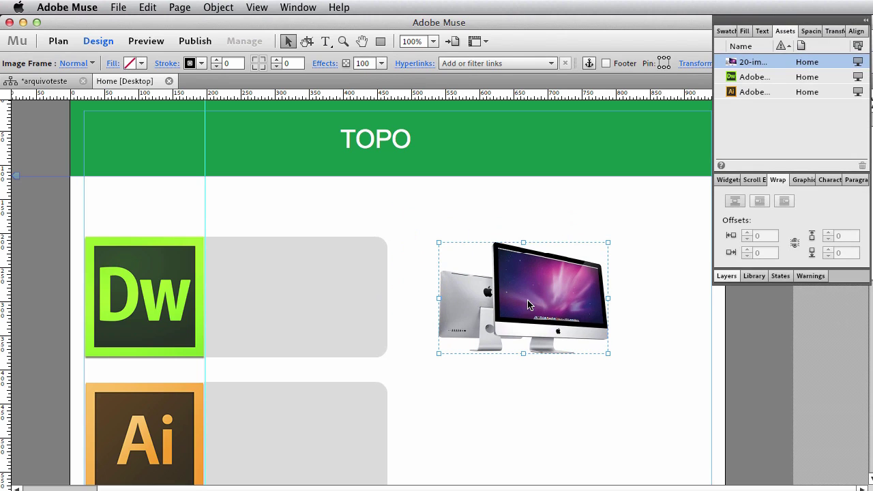
{"action": "left_click", "coordinate": [748, 279]}
{"action": "left_click", "coordinate": [754, 276]}
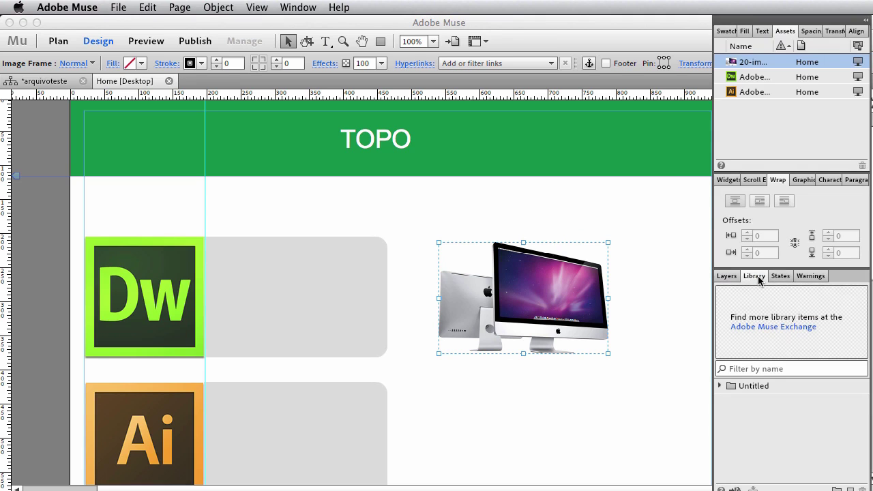
{"action": "left_click", "coordinate": [720, 385]}
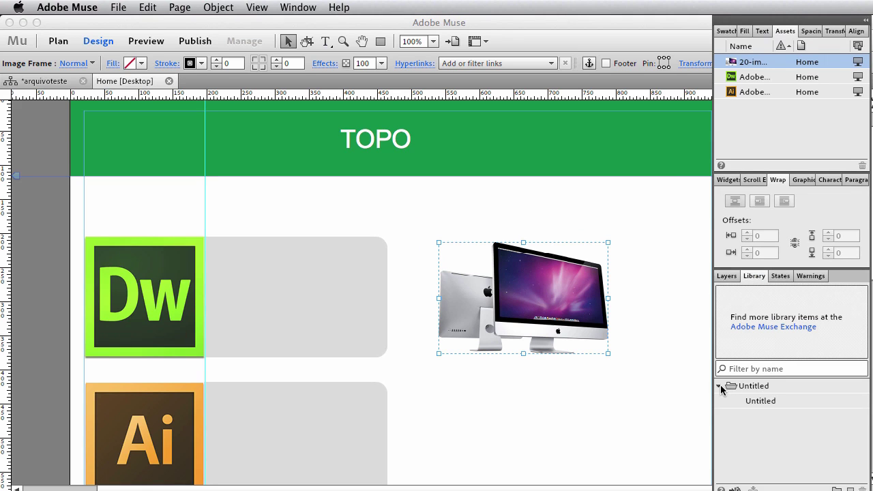
{"action": "left_click", "coordinate": [761, 401]}
{"action": "left_click_drag", "start_coordinate": [760, 401], "coordinate": [552, 400]}
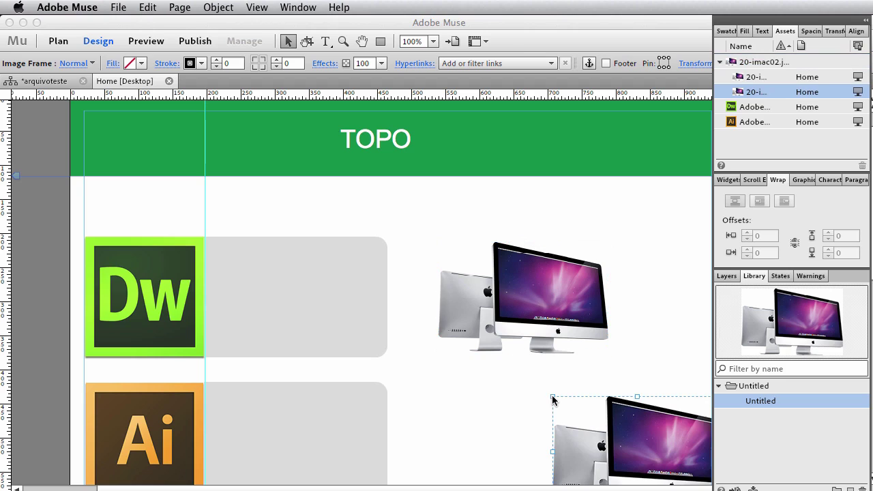
Examine the 20-imac02.jpg instances grouped in the asset list and collapse the group
{"action": "left_click", "coordinate": [573, 287]}
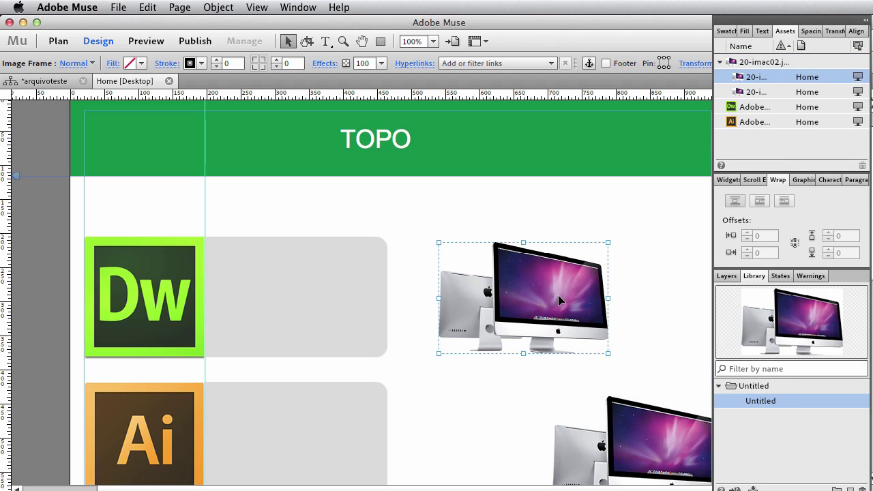
{"action": "left_click", "coordinate": [766, 62]}
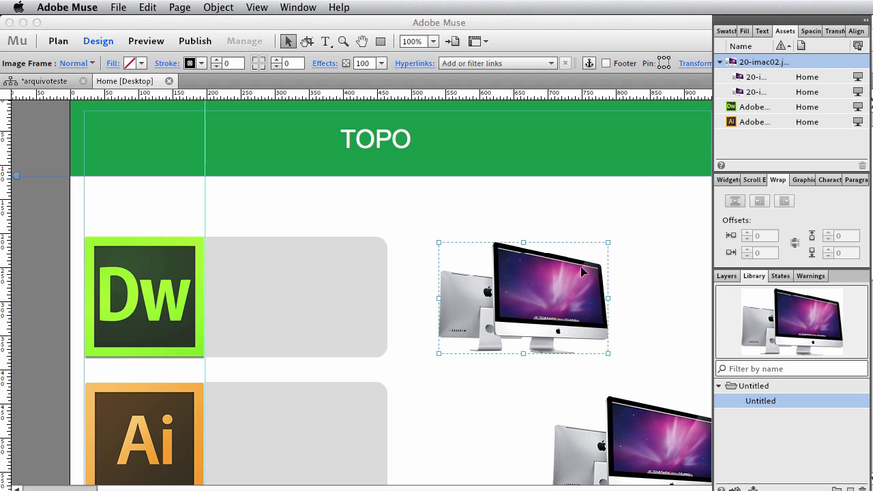
{"action": "left_click", "coordinate": [719, 62]}
{"action": "left_click", "coordinate": [612, 218]}
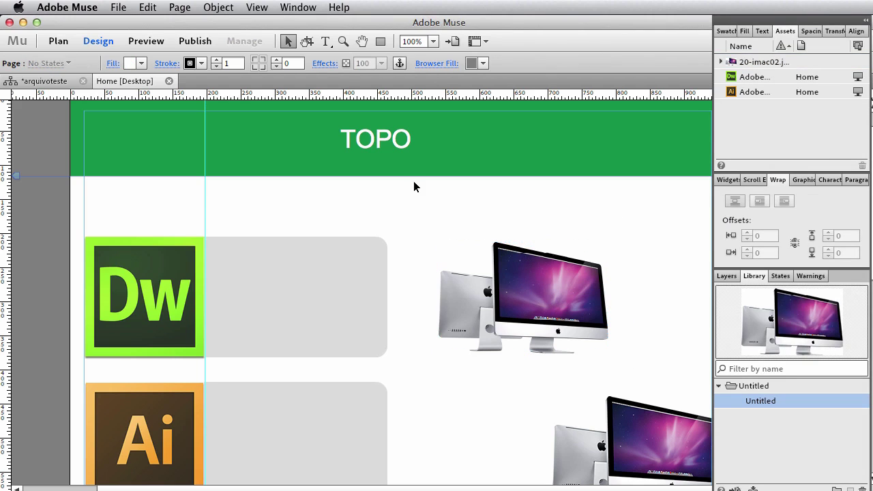
Delete the upper iMac image and move the remaining copy beside the Dreamweaver box, at about X 460, Y 147
{"action": "left_click", "coordinate": [552, 295]}
{"action": "key", "text": "Delete"}
{"action": "left_click_drag", "start_coordinate": [634, 427], "coordinate": [464, 228]}
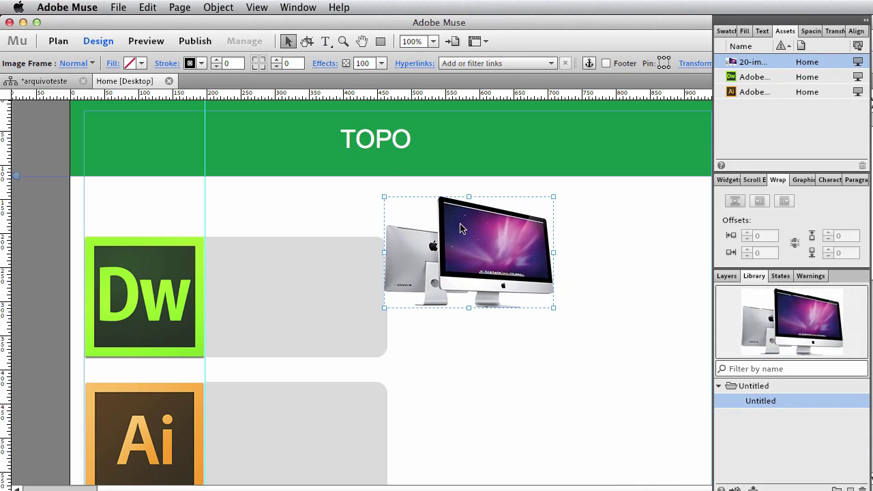
Try to relink the 20-imac02.jpg asset to another file and cancel without choosing a replacement
{"action": "left_click", "coordinate": [731, 78]}
{"action": "right_click", "coordinate": [731, 79]}
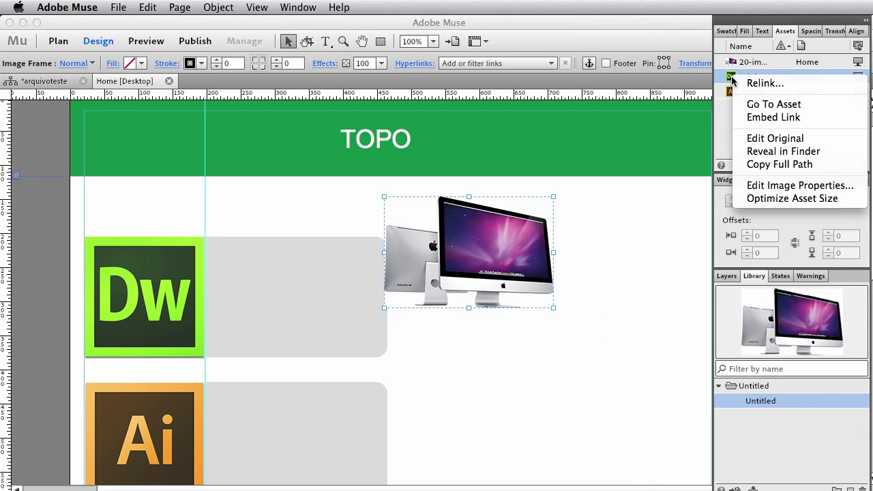
{"action": "left_click", "coordinate": [730, 122]}
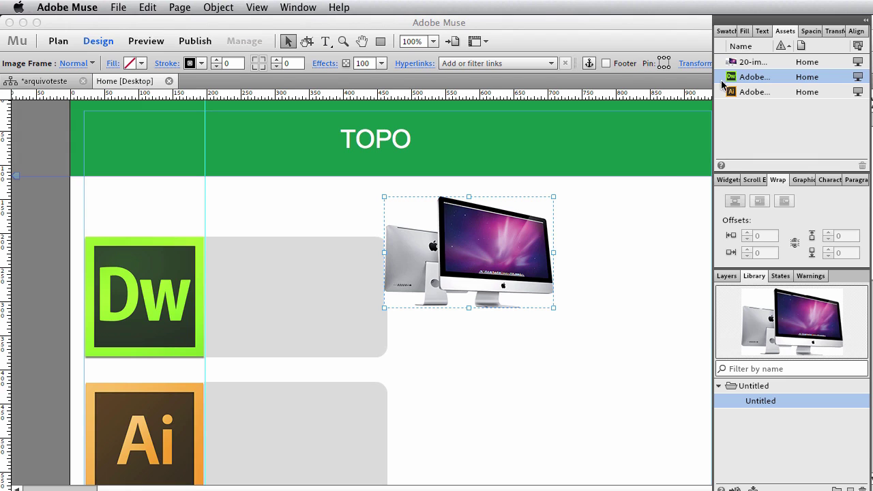
{"action": "left_click", "coordinate": [749, 62]}
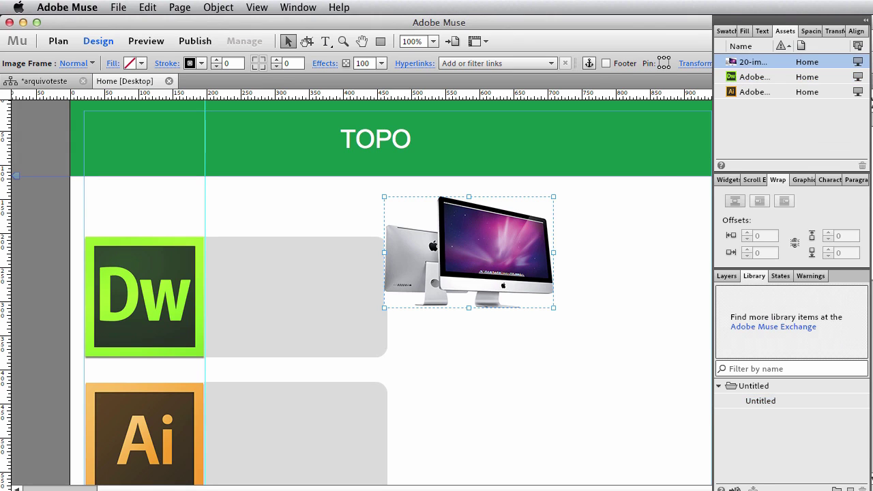
{"action": "right_click", "coordinate": [731, 63]}
{"action": "left_click", "coordinate": [750, 70]}
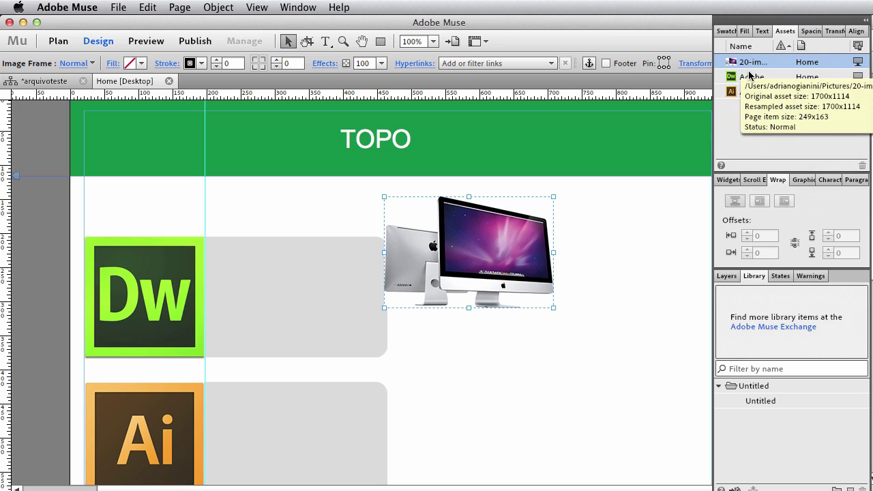
{"action": "left_click_drag", "start_coordinate": [724, 179], "coordinate": [476, 147]}
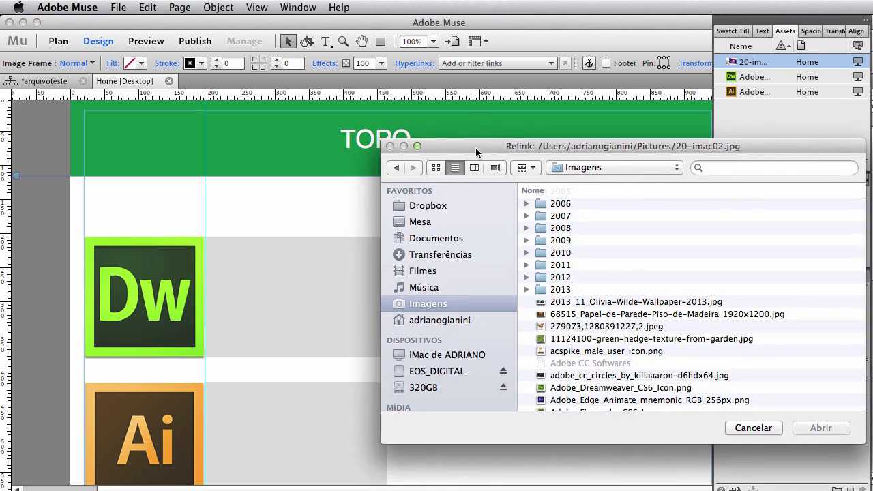
{"action": "left_click", "coordinate": [736, 432]}
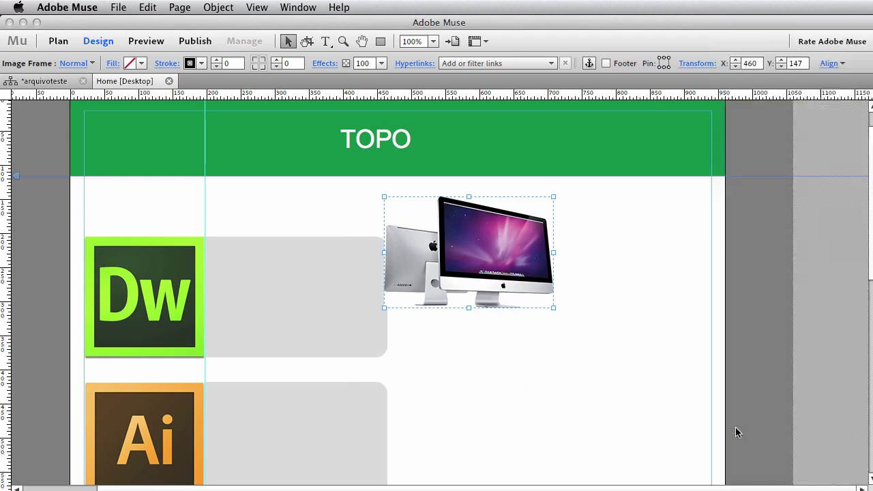
Go to the 20-imac02.jpg asset on the page, then clear the selection
{"action": "right_click", "coordinate": [737, 63]}
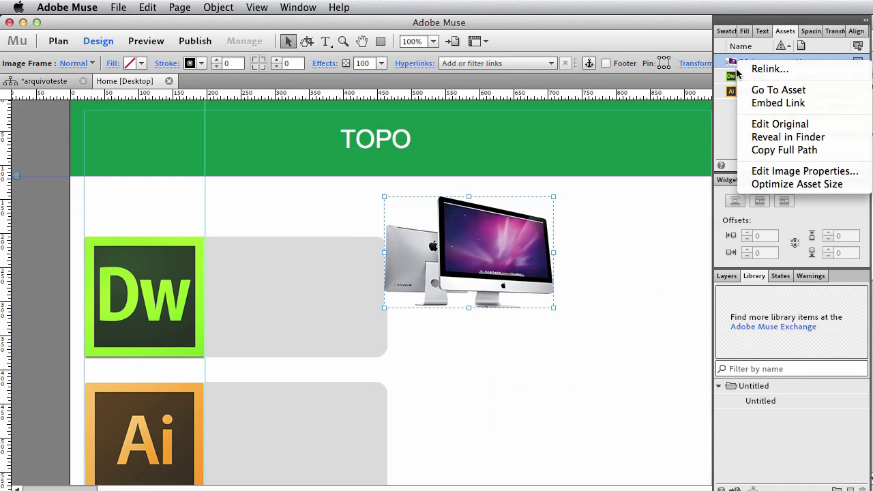
{"action": "left_click", "coordinate": [753, 90]}
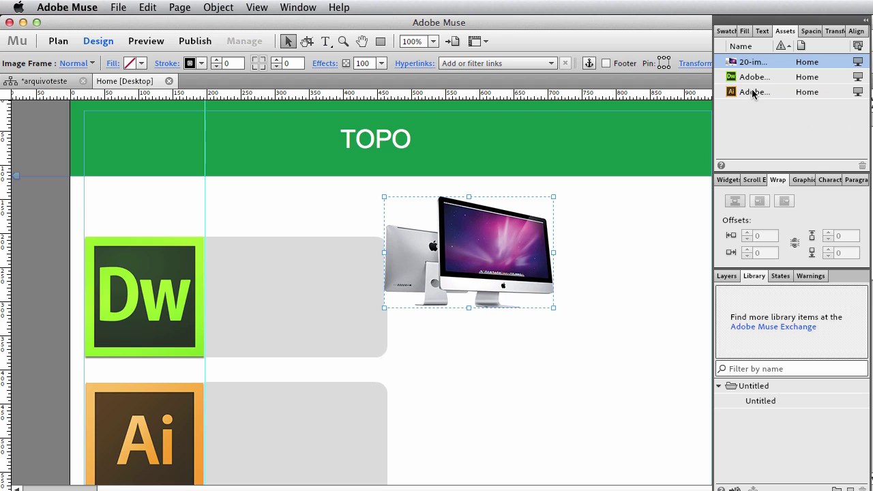
{"action": "left_click", "coordinate": [586, 263]}
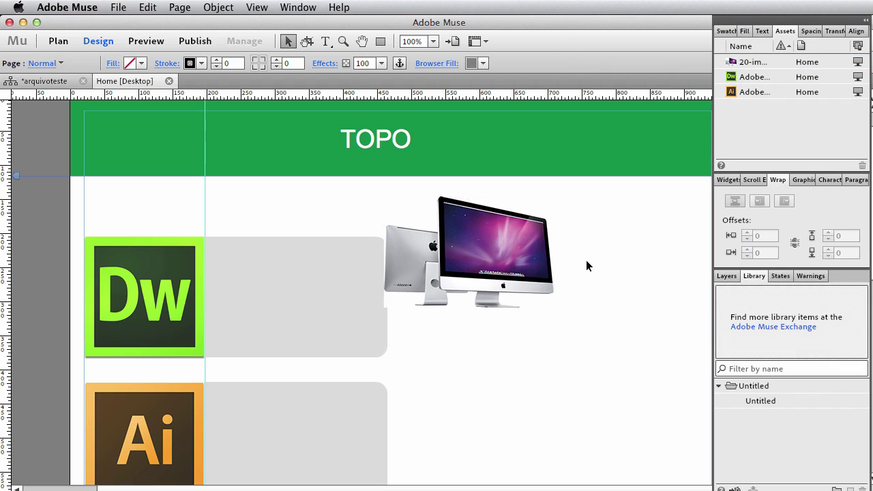
Locate the Illustrator icon on the page from its entry in the asset list
{"action": "right_click", "coordinate": [734, 93]}
{"action": "left_click", "coordinate": [735, 94]}
{"action": "left_click", "coordinate": [734, 94]}
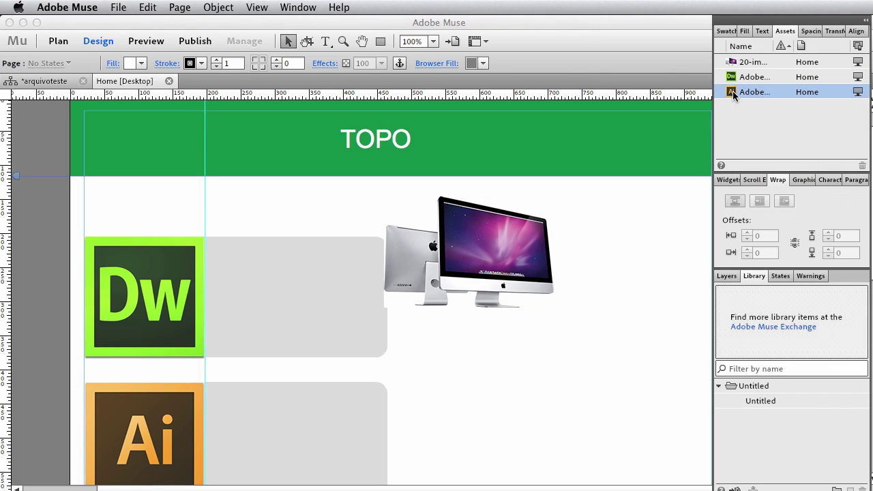
{"action": "right_click", "coordinate": [733, 95]}
{"action": "left_click", "coordinate": [753, 118]}
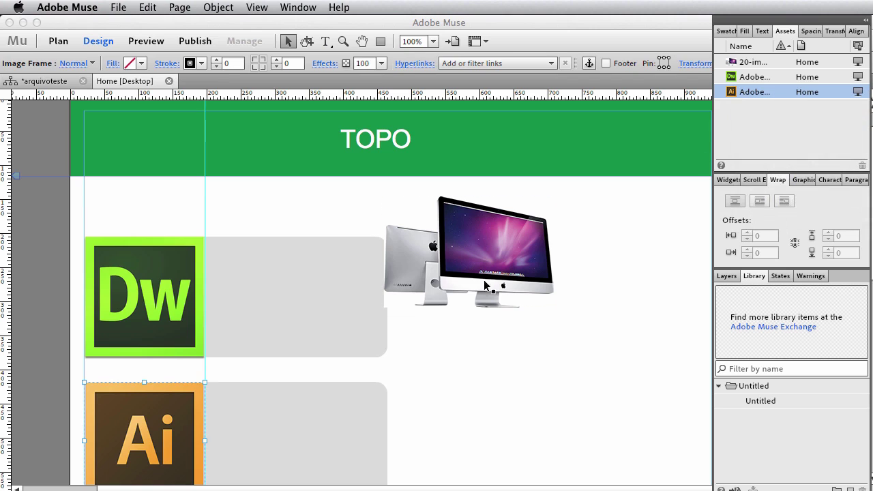
Locate the Dreamweaver icon on the page from its entry in the asset list, then clear the selection
{"action": "key", "text": "Tab"}
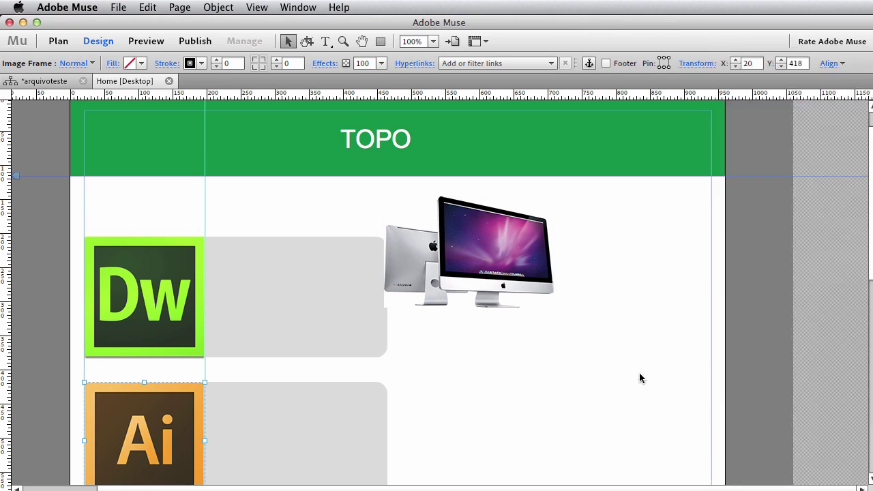
{"action": "left_click", "coordinate": [639, 378]}
{"action": "key", "text": "Tab"}
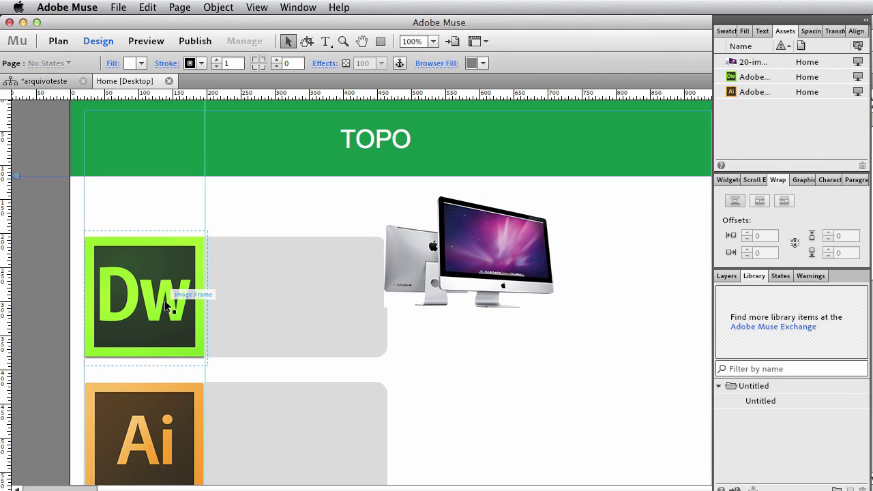
{"action": "right_click", "coordinate": [736, 79]}
{"action": "left_click", "coordinate": [750, 105]}
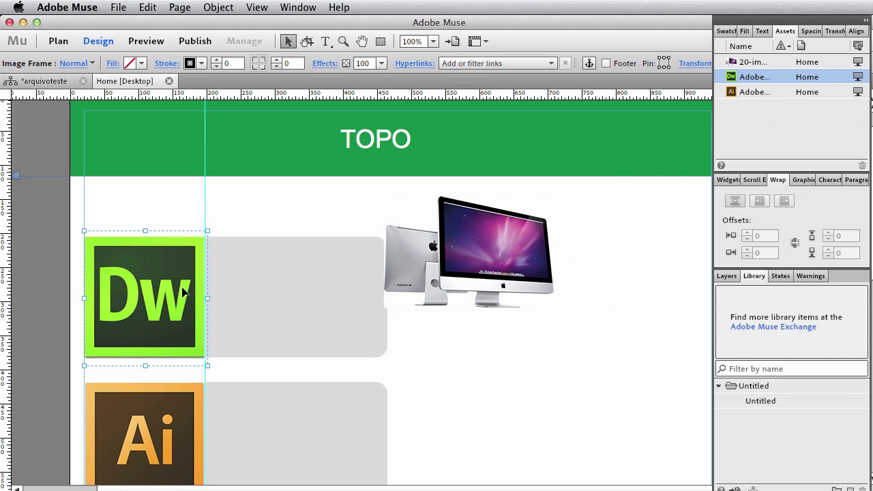
{"action": "key", "text": "Tab"}
{"action": "left_click", "coordinate": [476, 328]}
{"action": "key", "text": "Tab"}
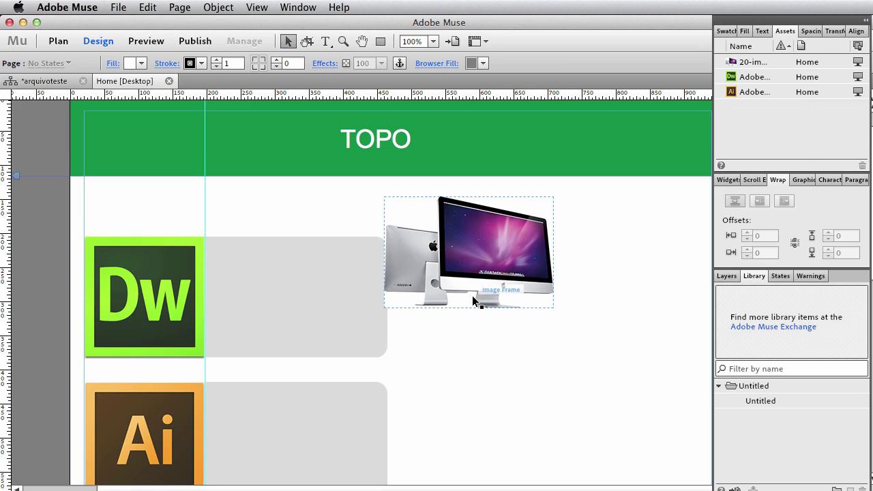
Move the iMac image down and to the right, clear of the Dreamweaver box, and deselect it
{"action": "left_click_drag", "start_coordinate": [481, 246], "coordinate": [520, 291]}
{"action": "left_click", "coordinate": [622, 422]}
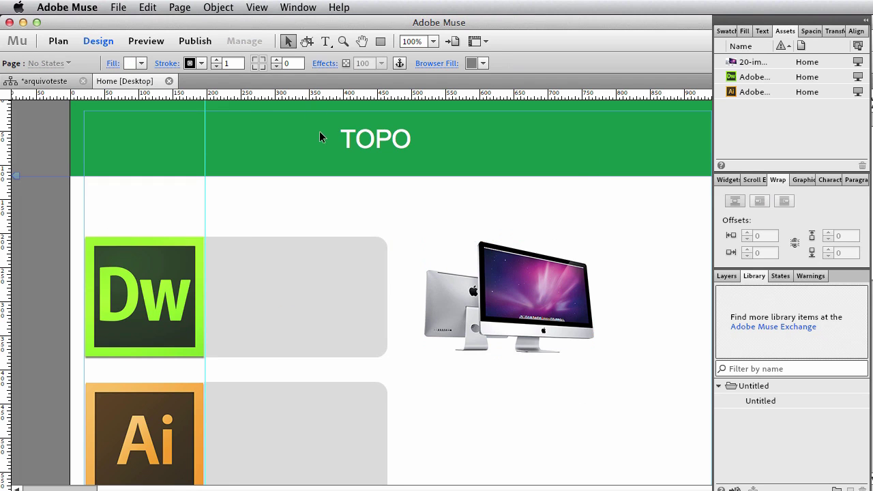
{"action": "scroll", "coordinate": [342, 158], "scroll_direction": "down", "scroll_amount": 1}
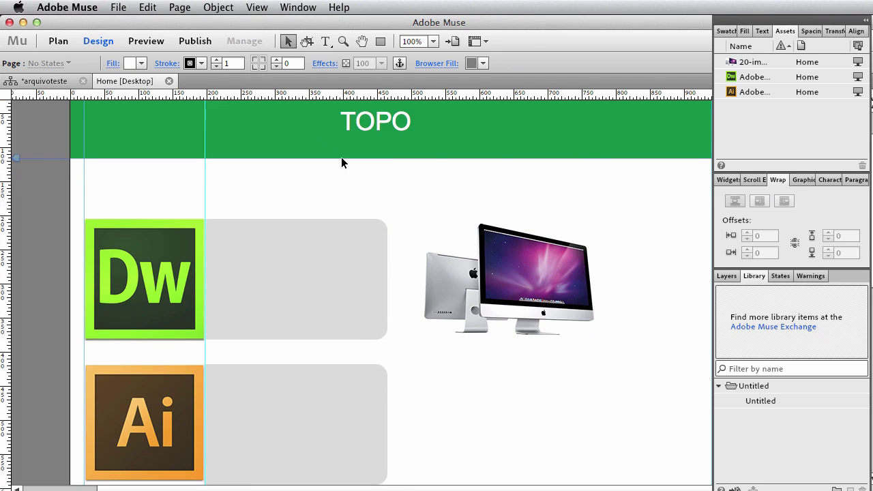
Embed the Dreamweaver icon's link in the site, then unembed it again
{"action": "right_click", "coordinate": [735, 81]}
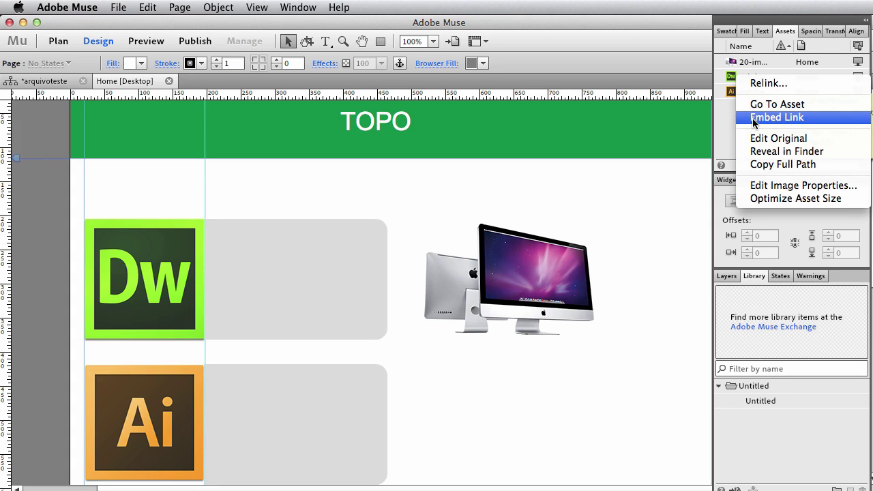
{"action": "left_click", "coordinate": [728, 117]}
{"action": "left_click", "coordinate": [734, 79]}
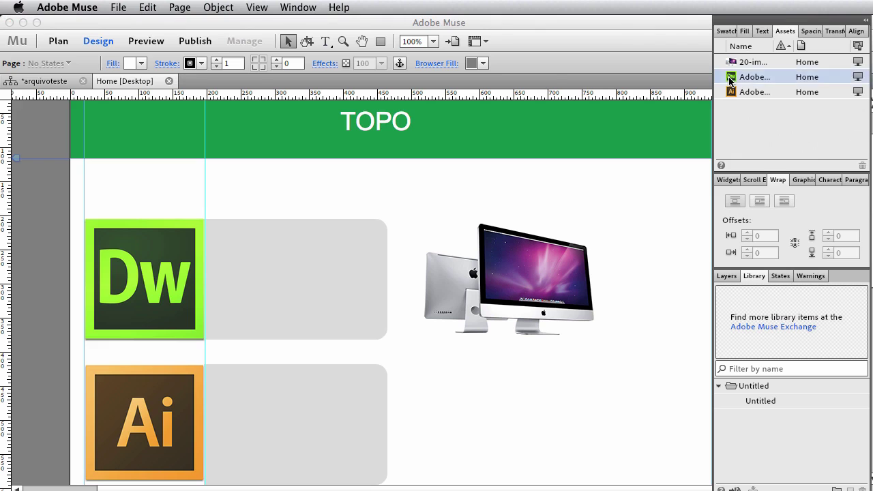
{"action": "right_click", "coordinate": [733, 79]}
{"action": "left_click", "coordinate": [744, 116]}
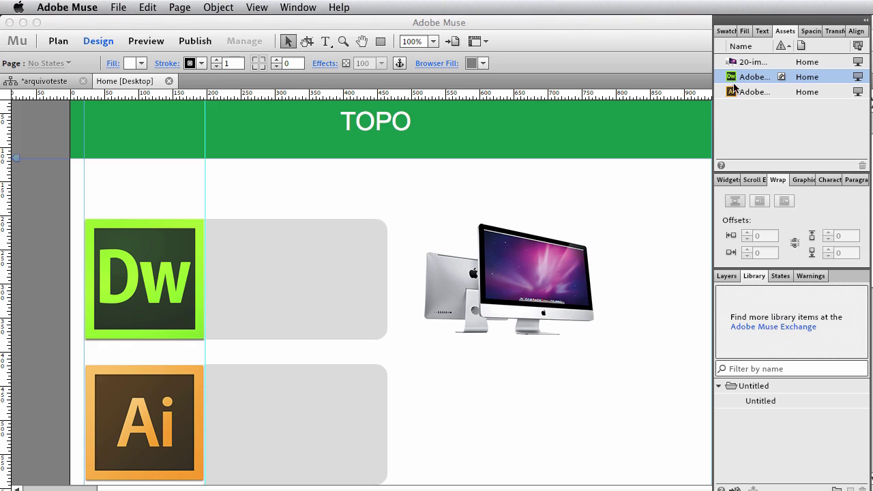
{"action": "right_click", "coordinate": [731, 80]}
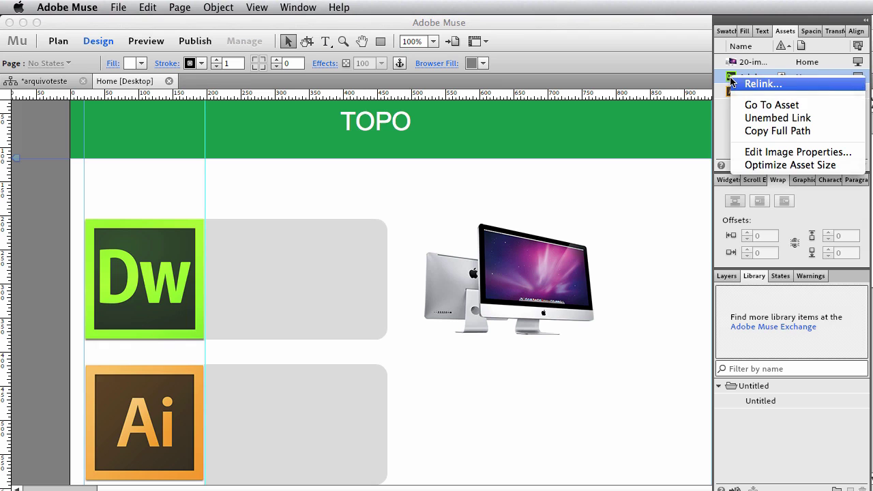
{"action": "left_click", "coordinate": [754, 119]}
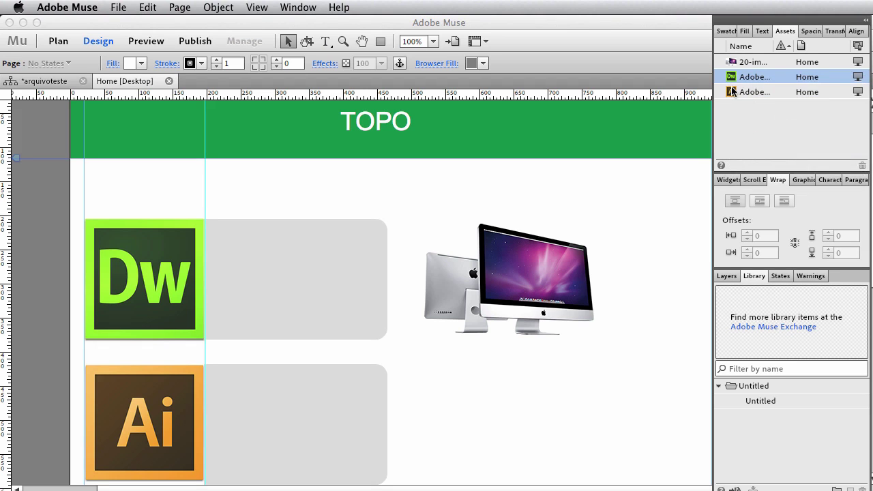
Copy the full file path of the Illustrator icon asset
{"action": "left_click", "coordinate": [732, 92]}
{"action": "right_click", "coordinate": [732, 93]}
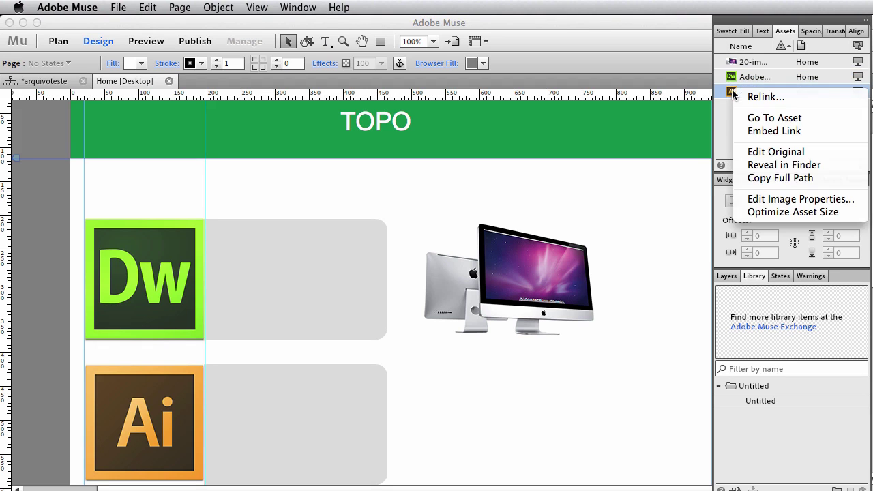
{"action": "left_click", "coordinate": [769, 178]}
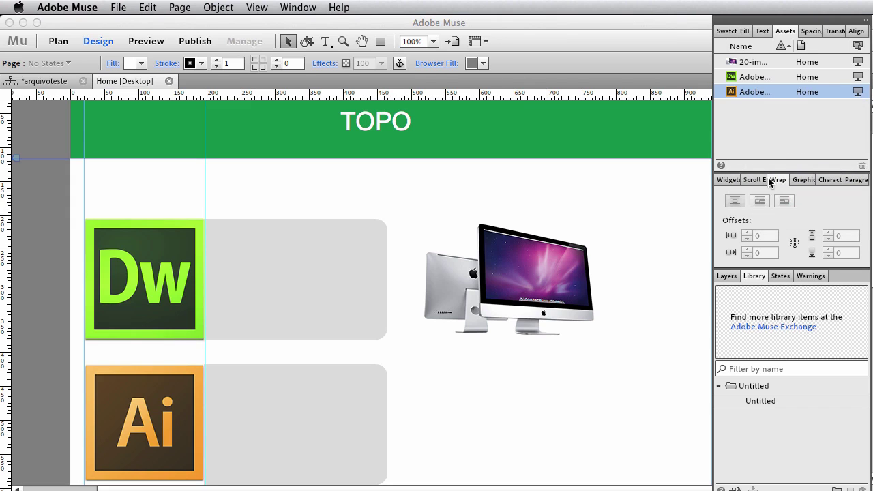
Open the Illustrator icon's original file for editing in Preview, then close it and return to Adobe Muse
{"action": "right_click", "coordinate": [732, 90]}
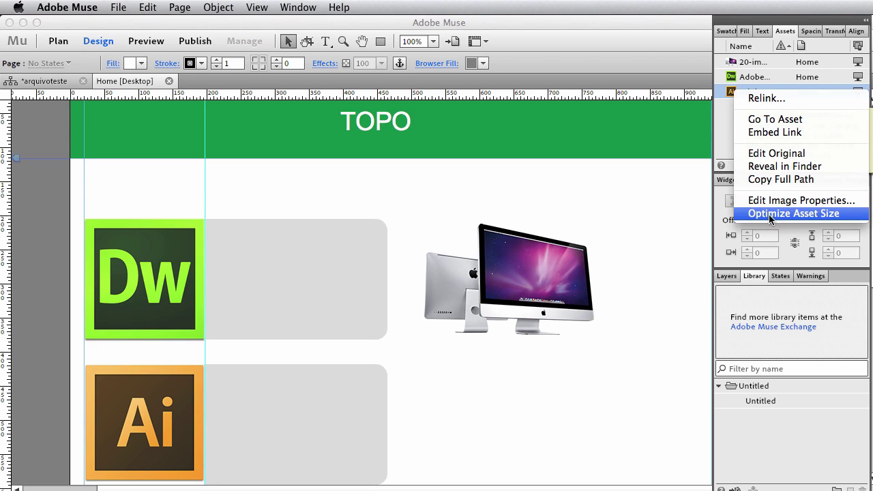
{"action": "left_click", "coordinate": [767, 156]}
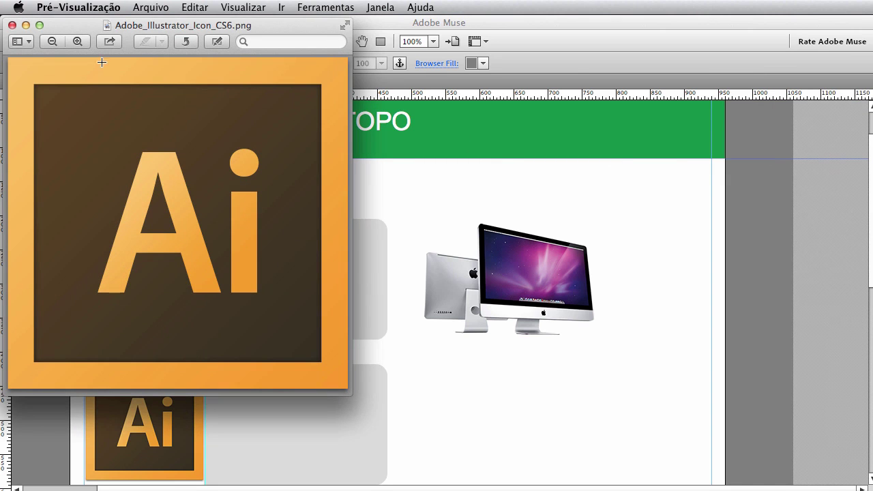
{"action": "left_click_drag", "start_coordinate": [77, 29], "coordinate": [324, 60]}
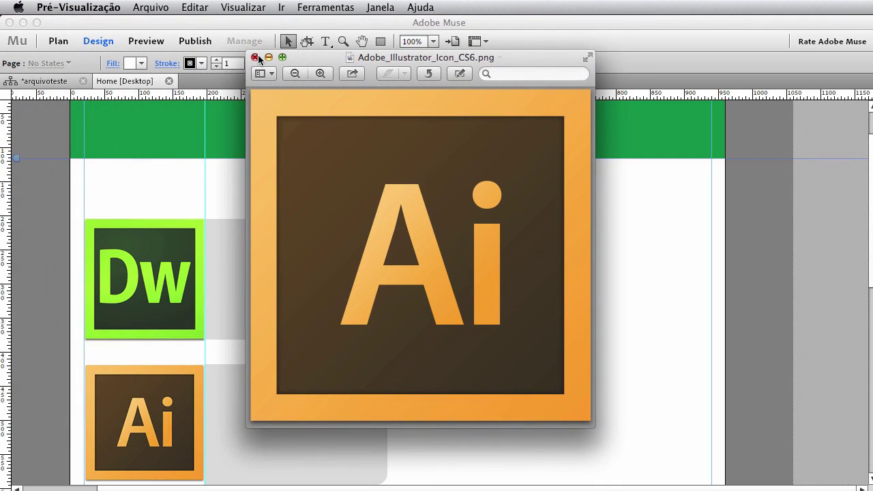
{"action": "left_click_drag", "start_coordinate": [324, 58], "coordinate": [303, 54]}
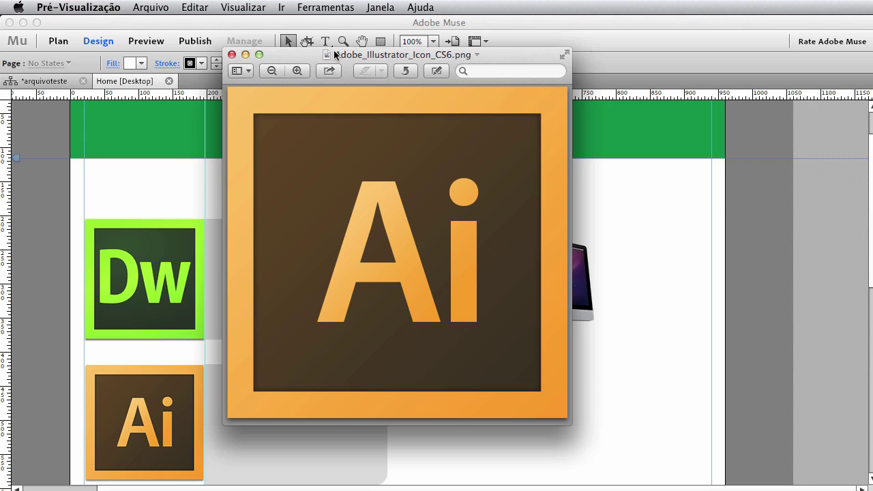
{"action": "left_click", "coordinate": [231, 55]}
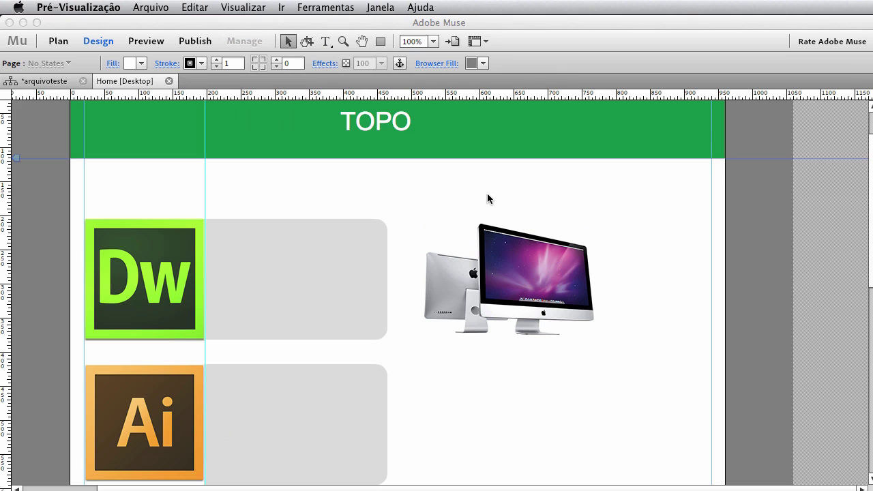
{"action": "left_click", "coordinate": [805, 176]}
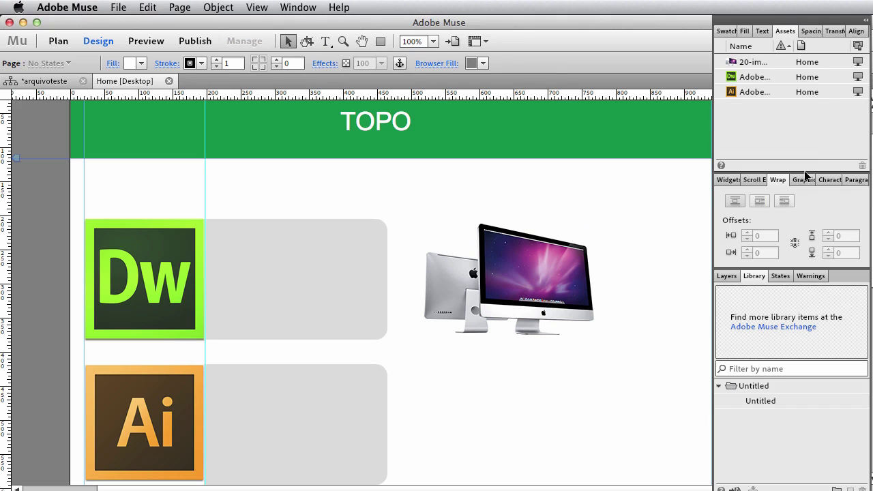
Open the Dreamweaver icon's original in Preview, check its file name and folder details, then close it and return to Adobe Muse
{"action": "right_click", "coordinate": [749, 78]}
{"action": "left_click", "coordinate": [763, 137]}
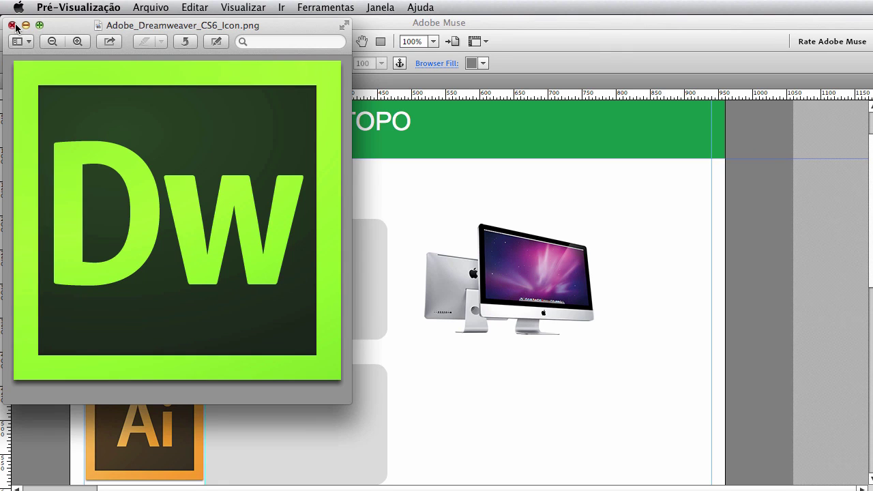
{"action": "left_click", "coordinate": [264, 25]}
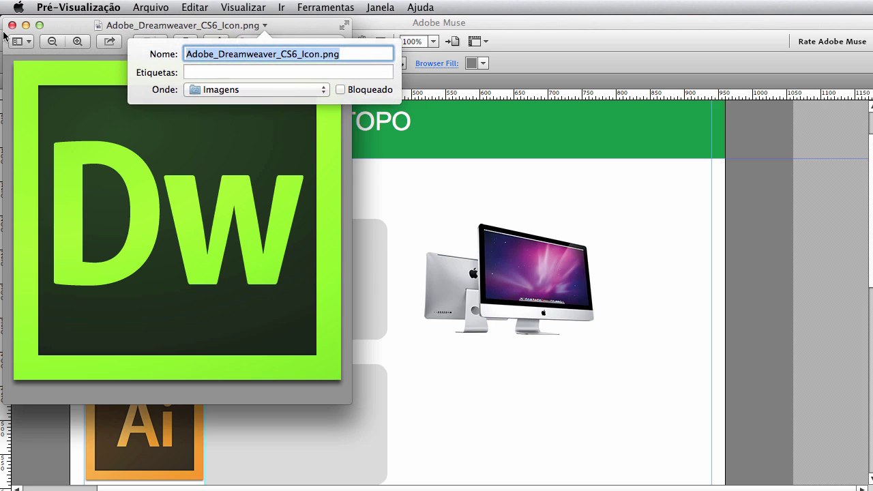
{"action": "left_click", "coordinate": [104, 39]}
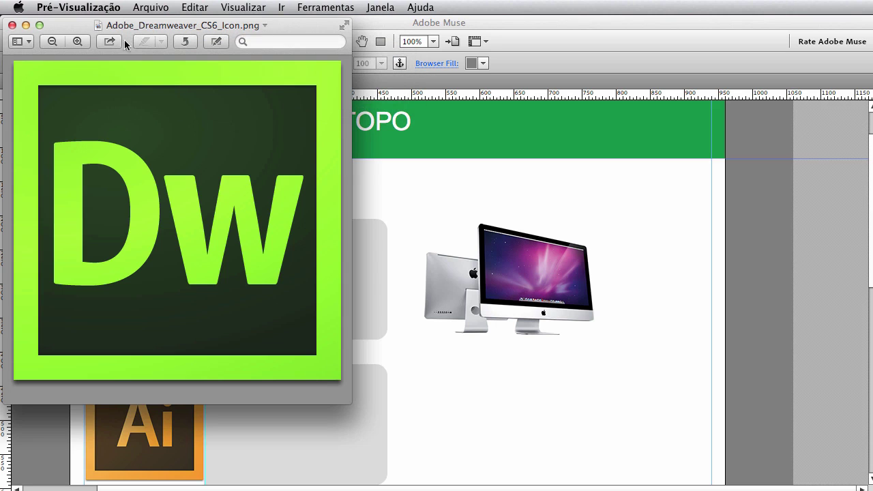
{"action": "left_click", "coordinate": [13, 25]}
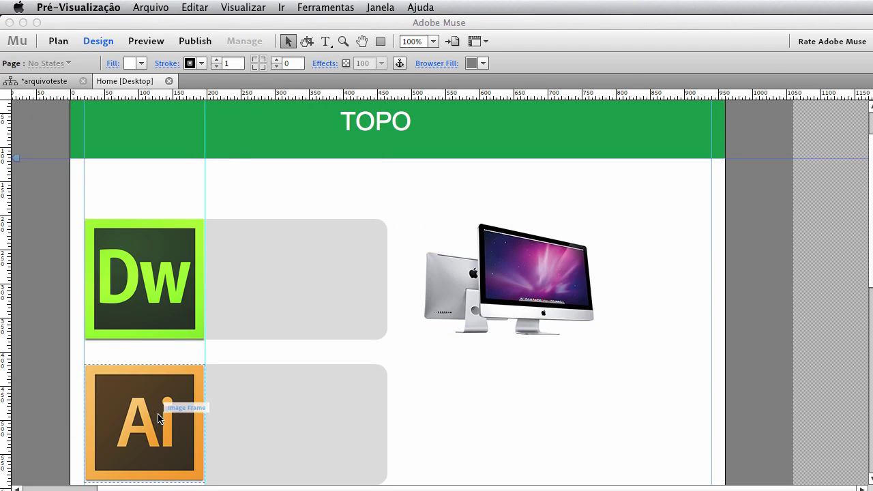
{"action": "scroll", "coordinate": [265, 367], "scroll_direction": "down", "scroll_amount": 3}
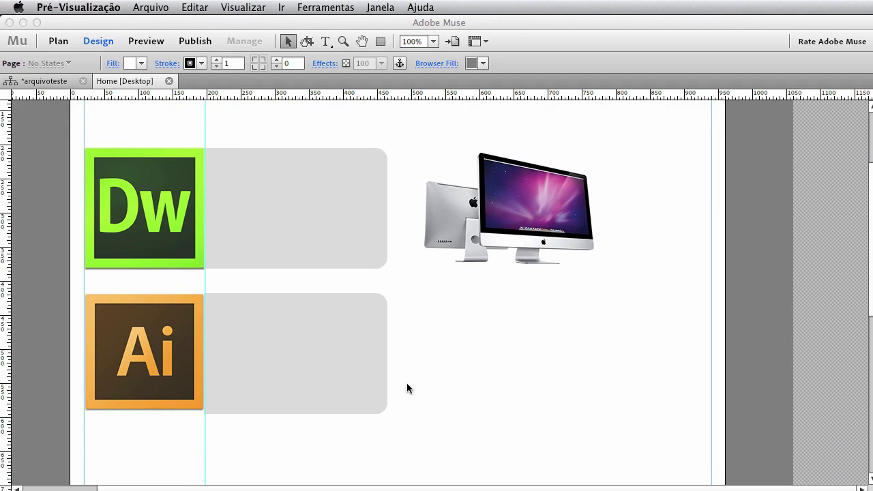
{"action": "left_click", "coordinate": [794, 106]}
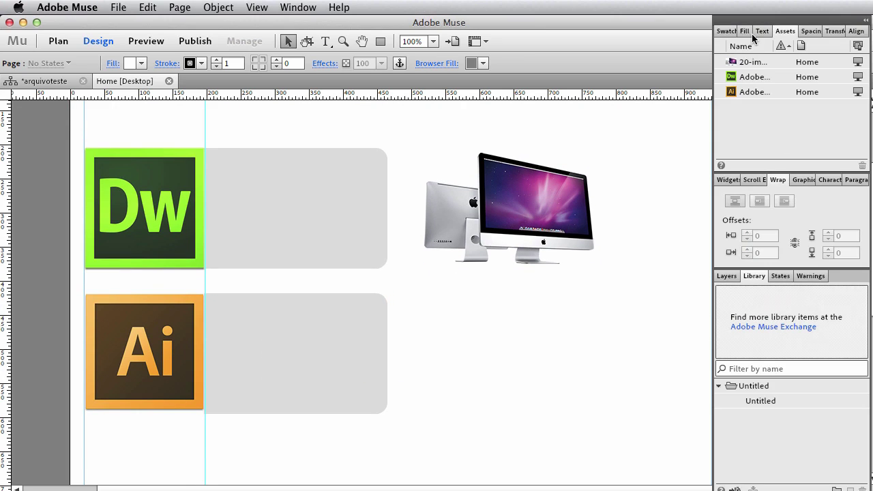